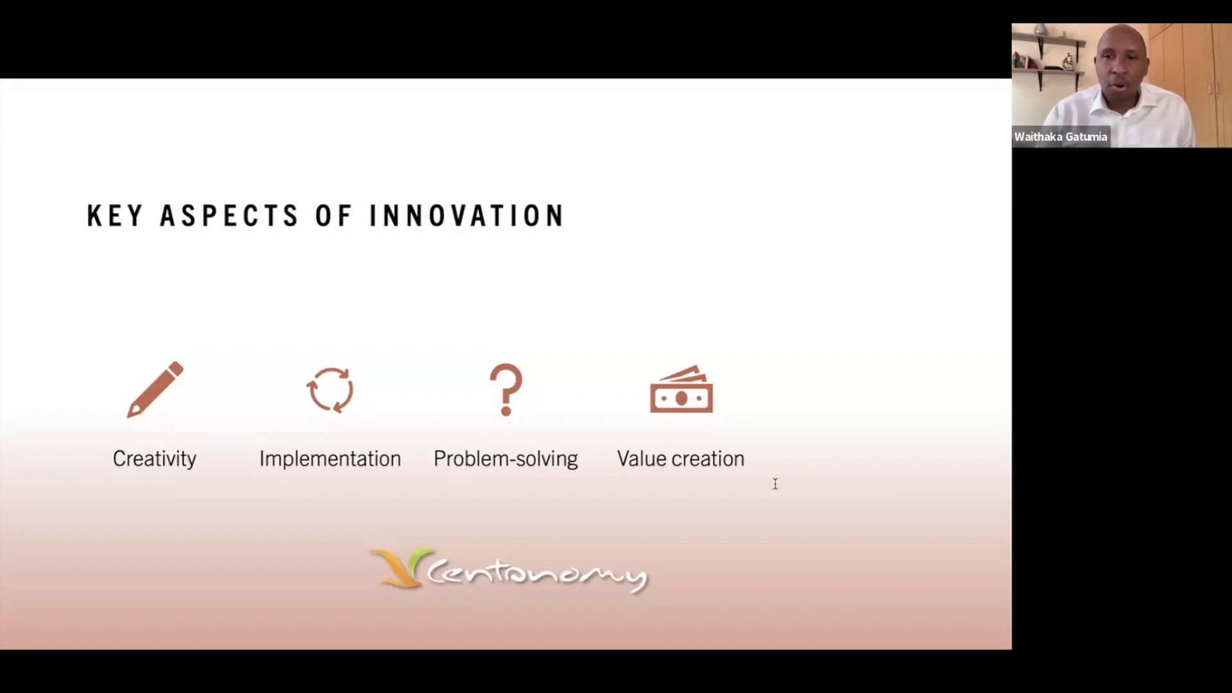
- Reveal the fifth innovation aspect, Adaptation and improvement, on the slide
{"action": "key", "text": "Right"}
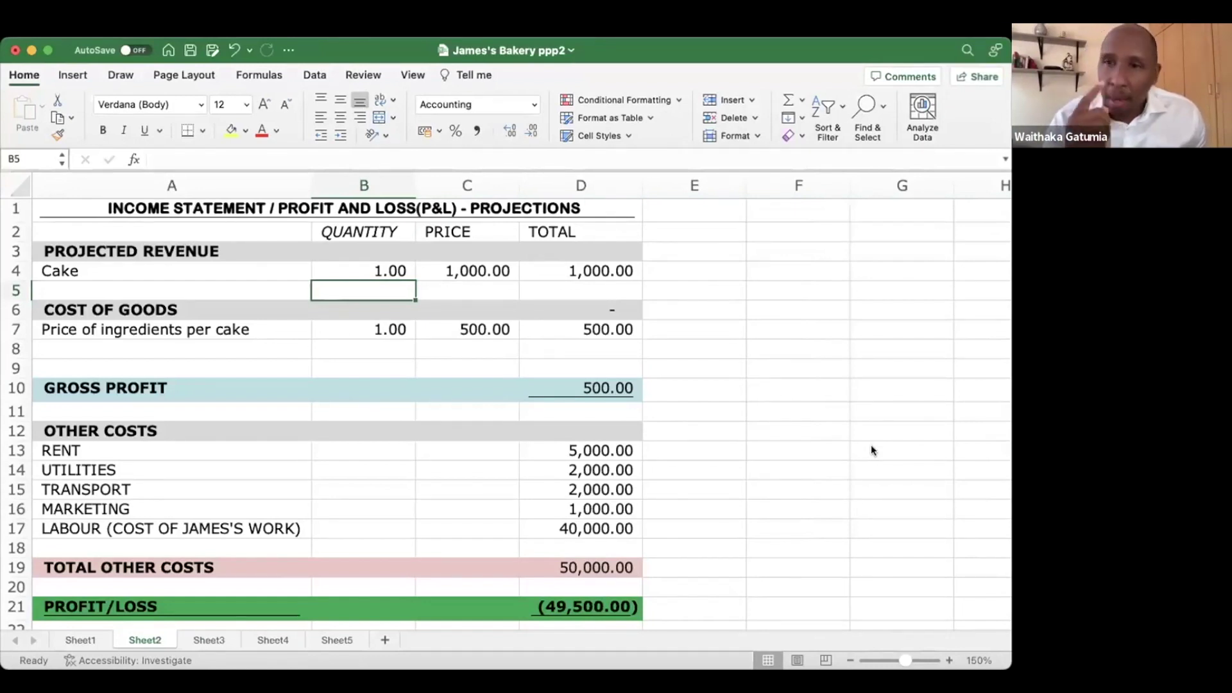
{"action": "left_click", "coordinate": [571, 272]}
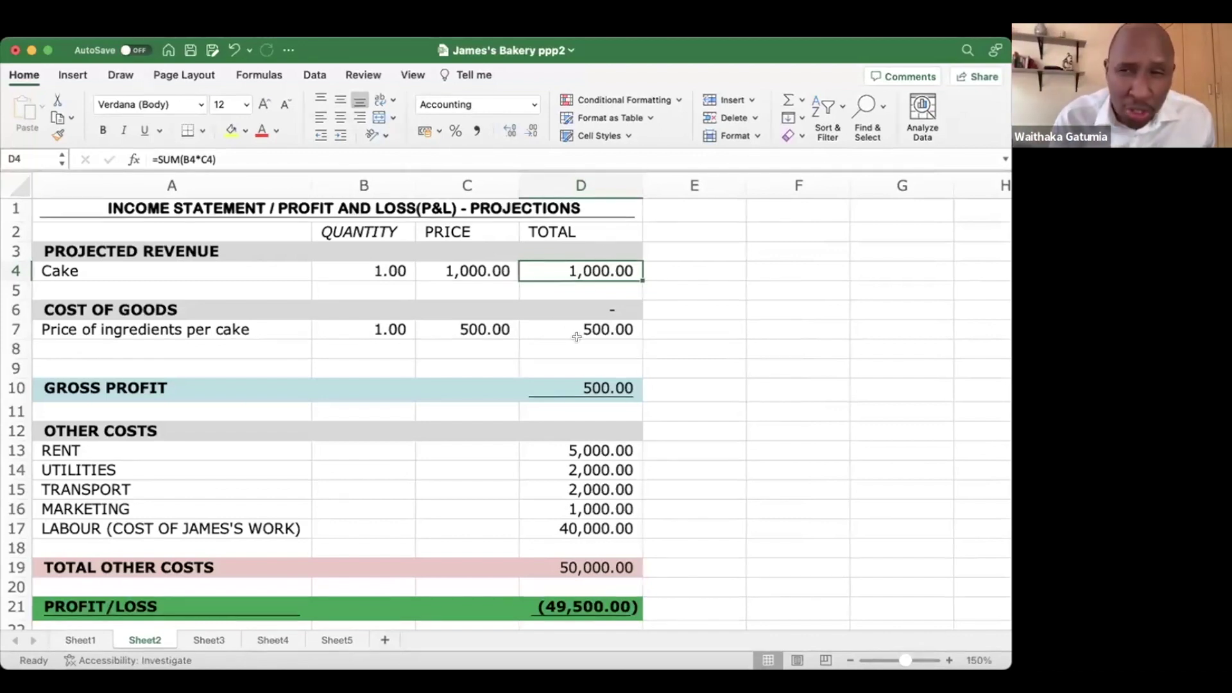
{"action": "left_click", "coordinate": [577, 606]}
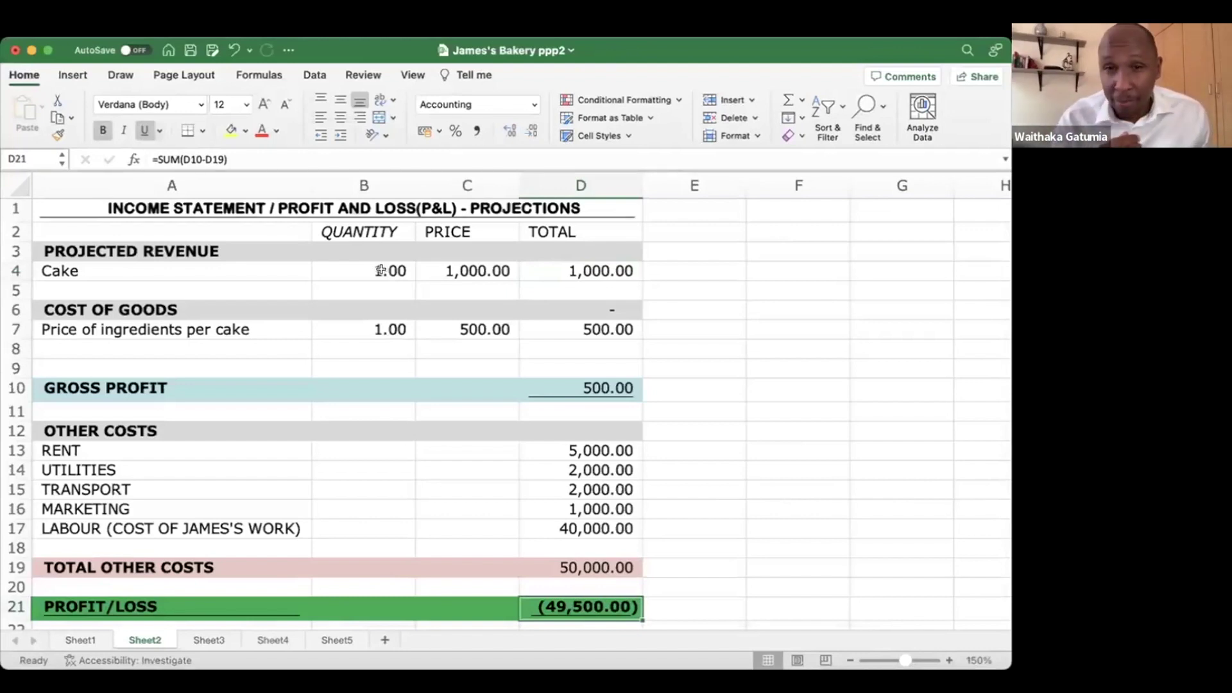
{"action": "left_click", "coordinate": [378, 270]}
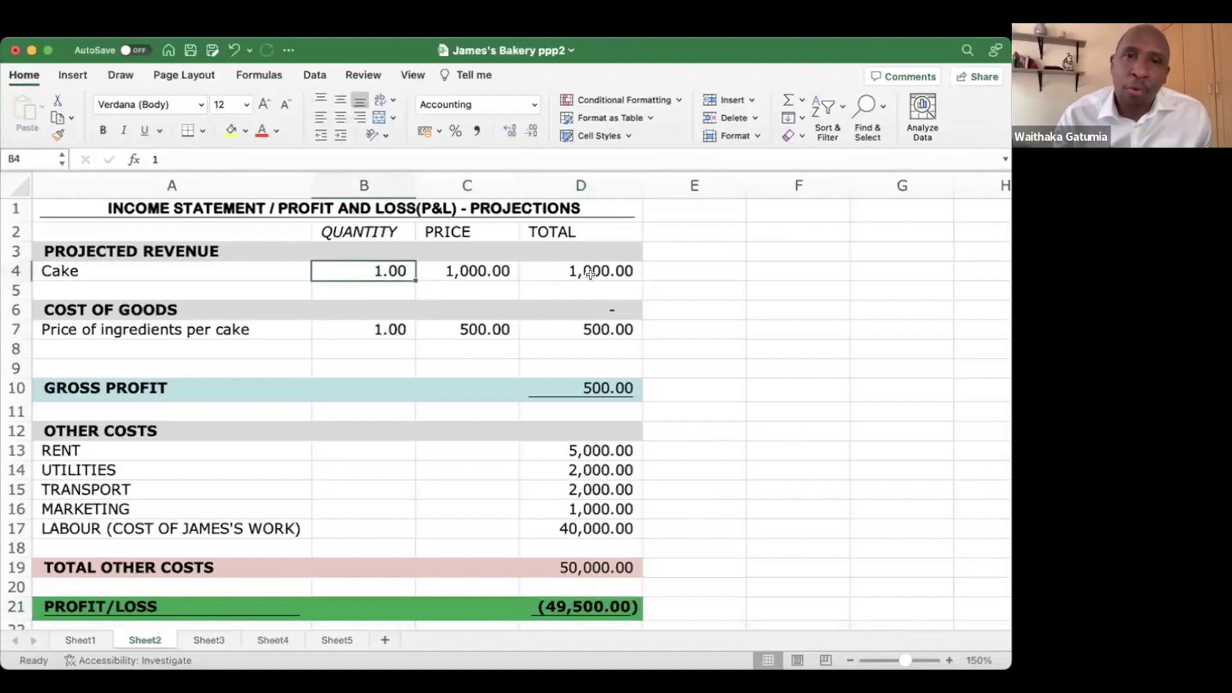
{"action": "left_click", "coordinate": [587, 273]}
{"action": "left_click", "coordinate": [385, 271]}
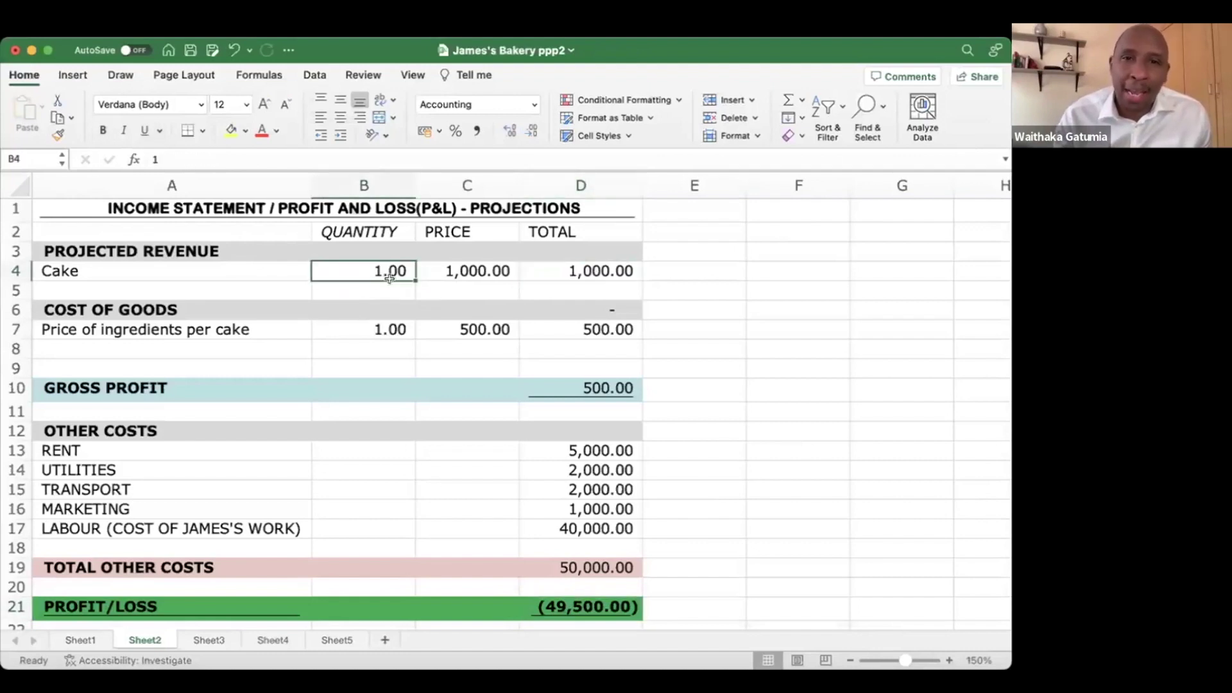
{"action": "left_click", "coordinate": [480, 329]}
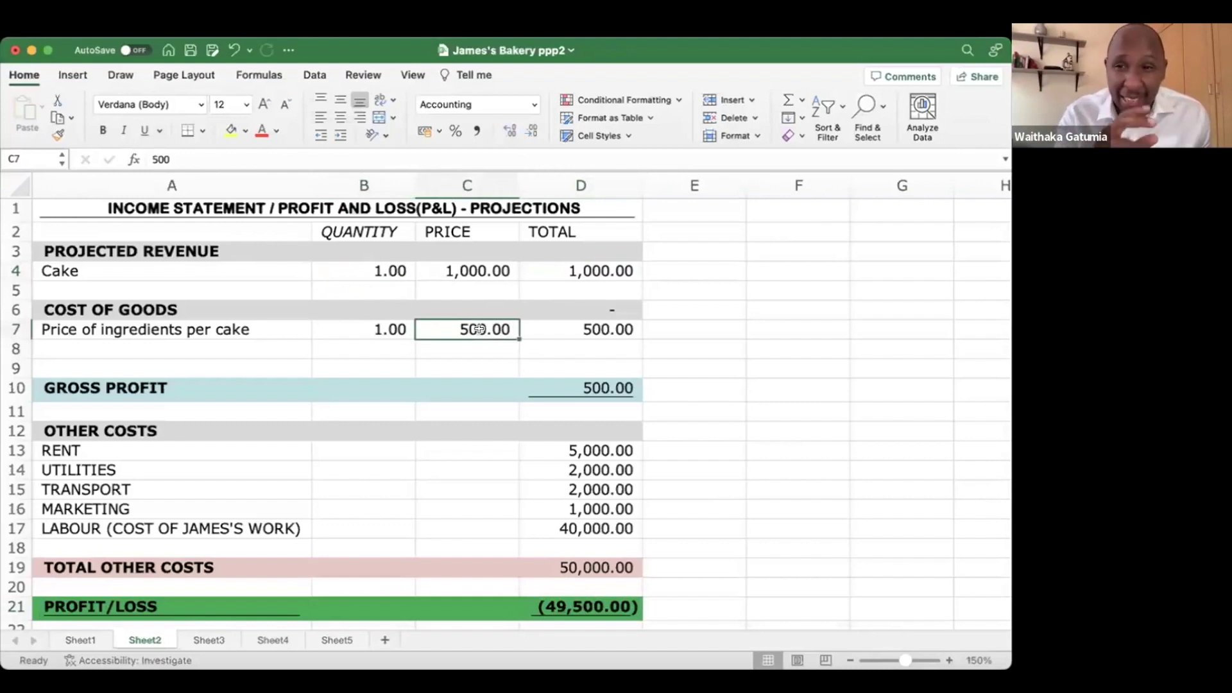
{"action": "left_click", "coordinate": [585, 391]}
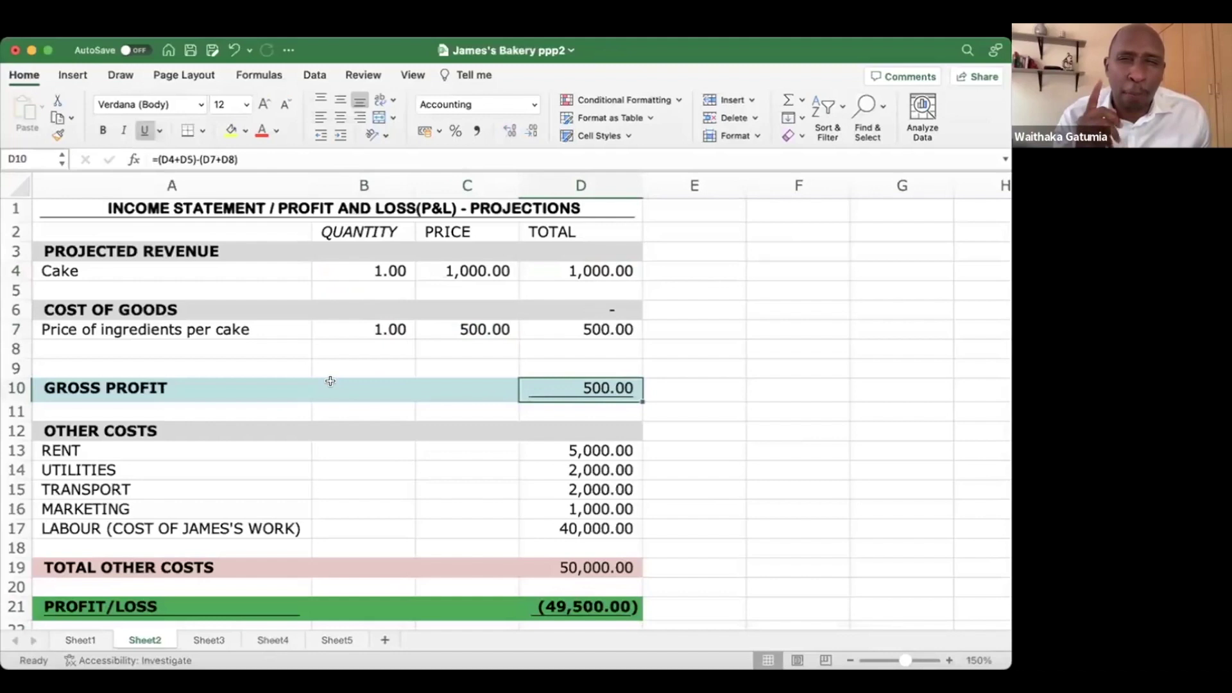
{"action": "left_click", "coordinate": [16, 388]}
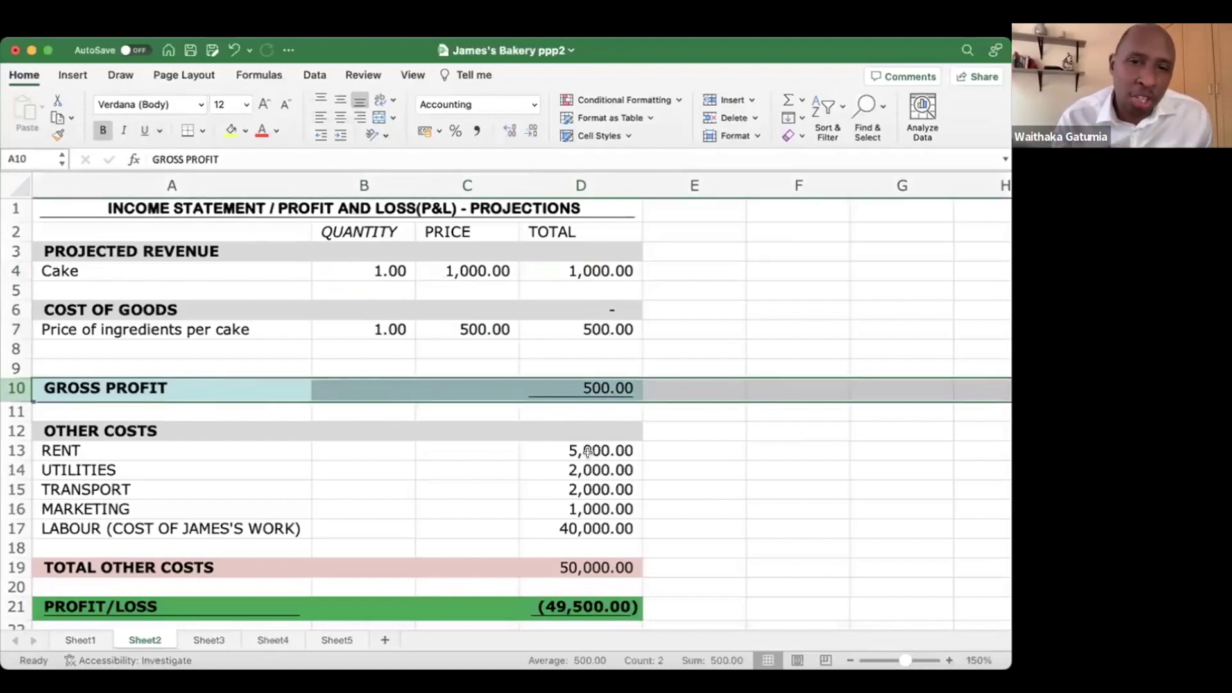
- Review the other cost amounts and the total other costs, gross profit and profit/loss formulas
{"action": "left_click_drag", "start_coordinate": [587, 453], "coordinate": [594, 525]}
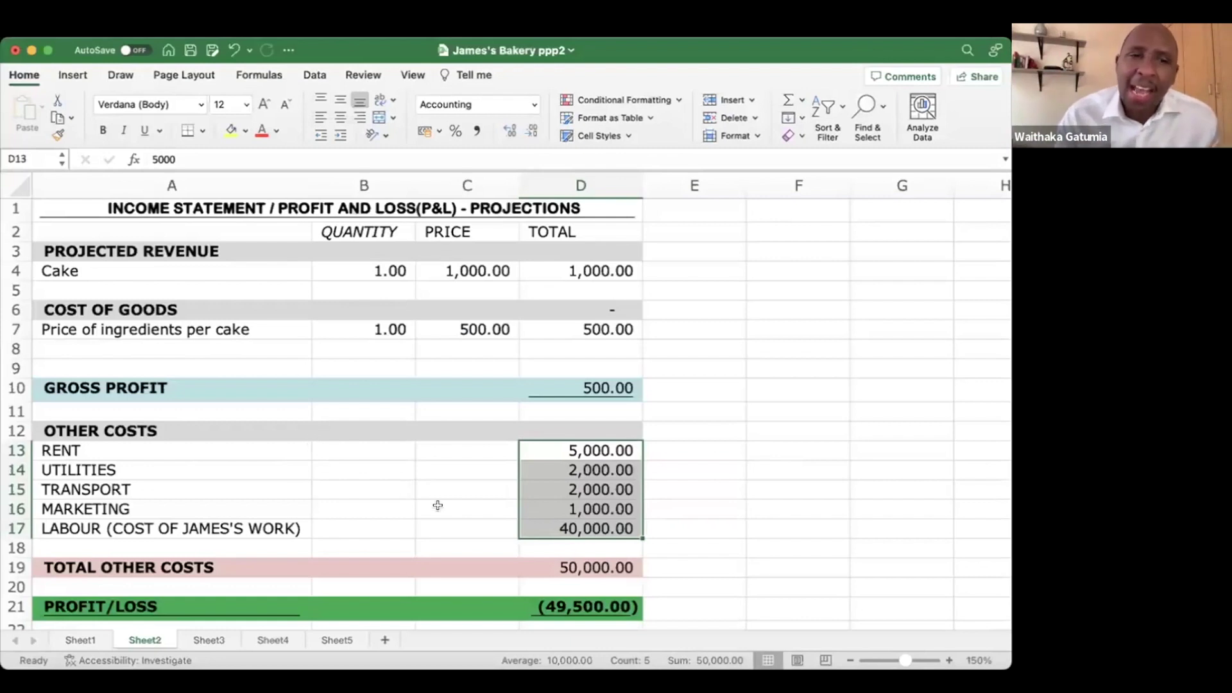
{"action": "left_click", "coordinate": [577, 548]}
{"action": "left_click", "coordinate": [569, 565]}
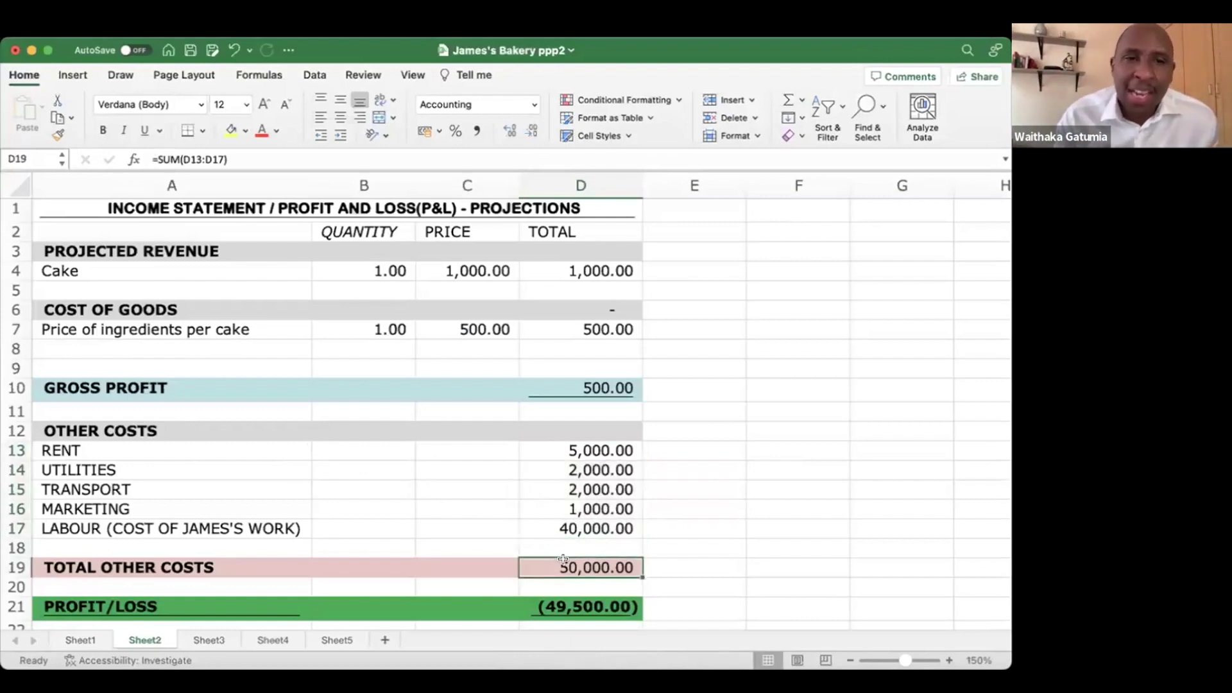
{"action": "left_click", "coordinate": [589, 381]}
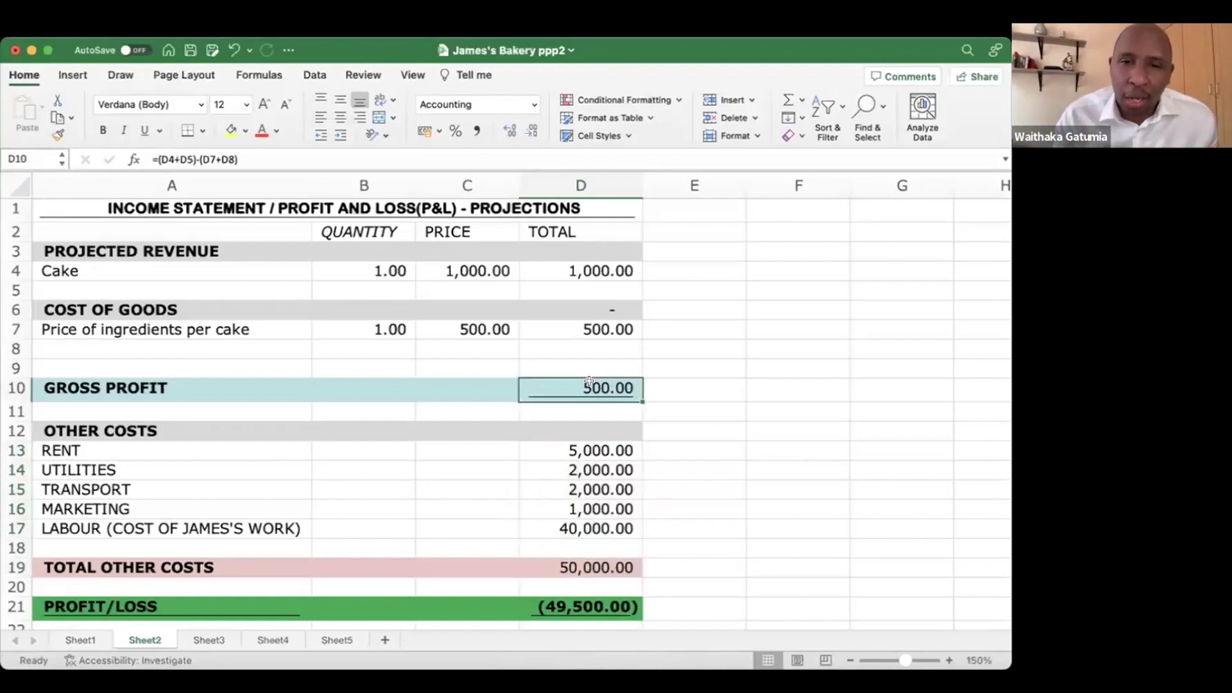
{"action": "left_click", "coordinate": [578, 568]}
{"action": "left_click", "coordinate": [587, 606]}
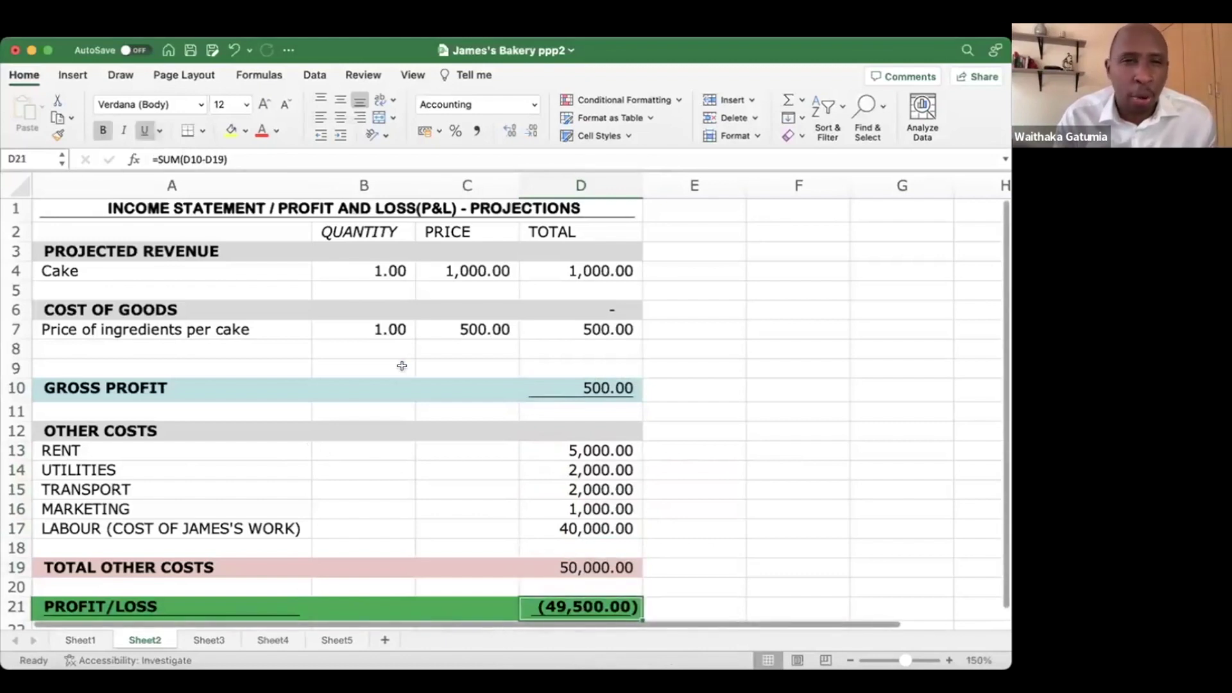
- Enter 100 as the cake quantity in B4, then recheck revenue, ingredients, other costs and gross profit
{"action": "left_click", "coordinate": [381, 271]}
{"action": "type", "text": "100"}
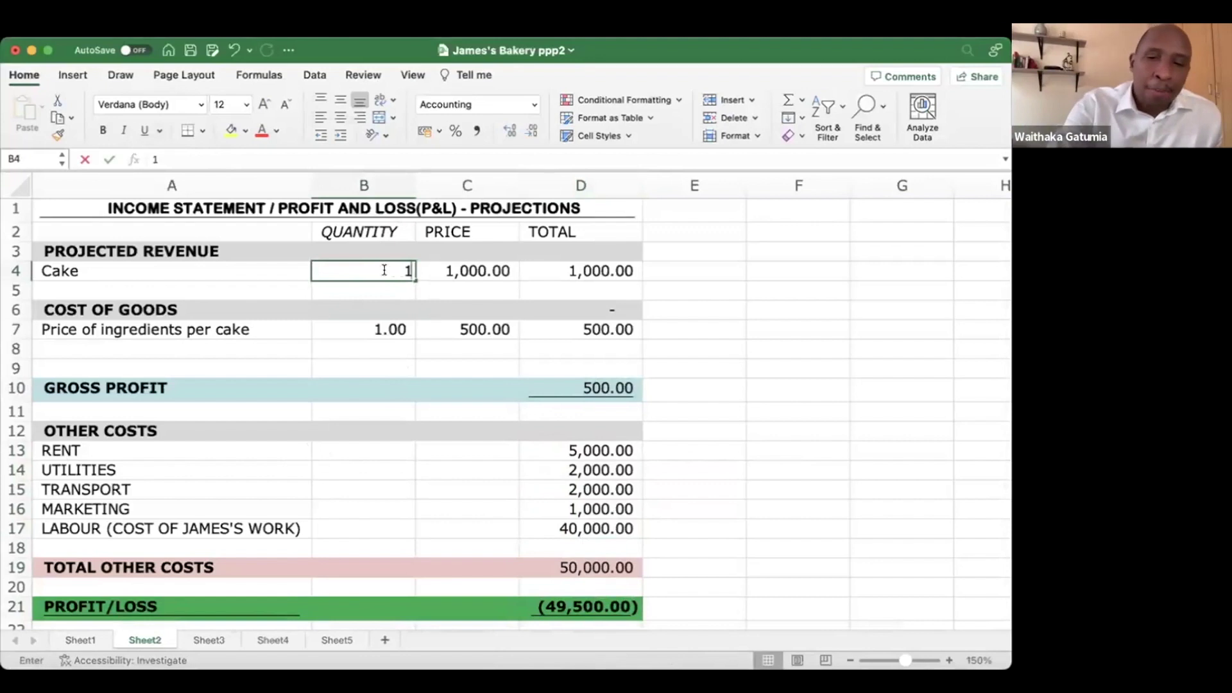
{"action": "key", "text": "Return"}
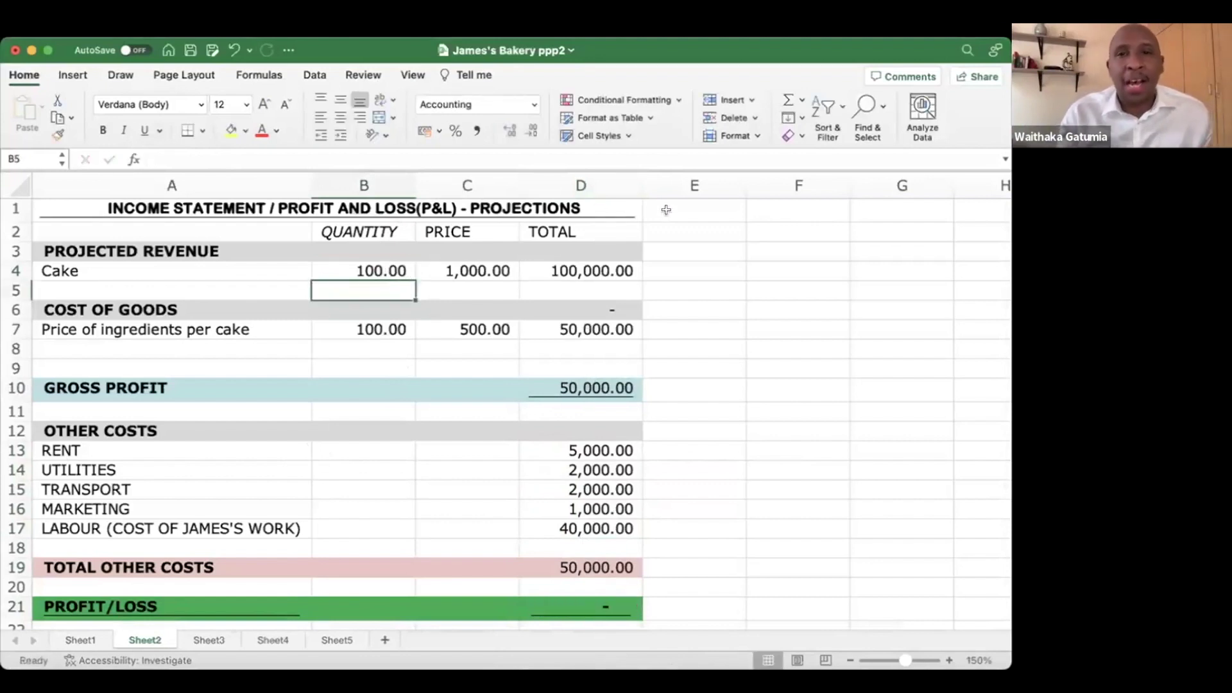
{"action": "left_click", "coordinate": [590, 264]}
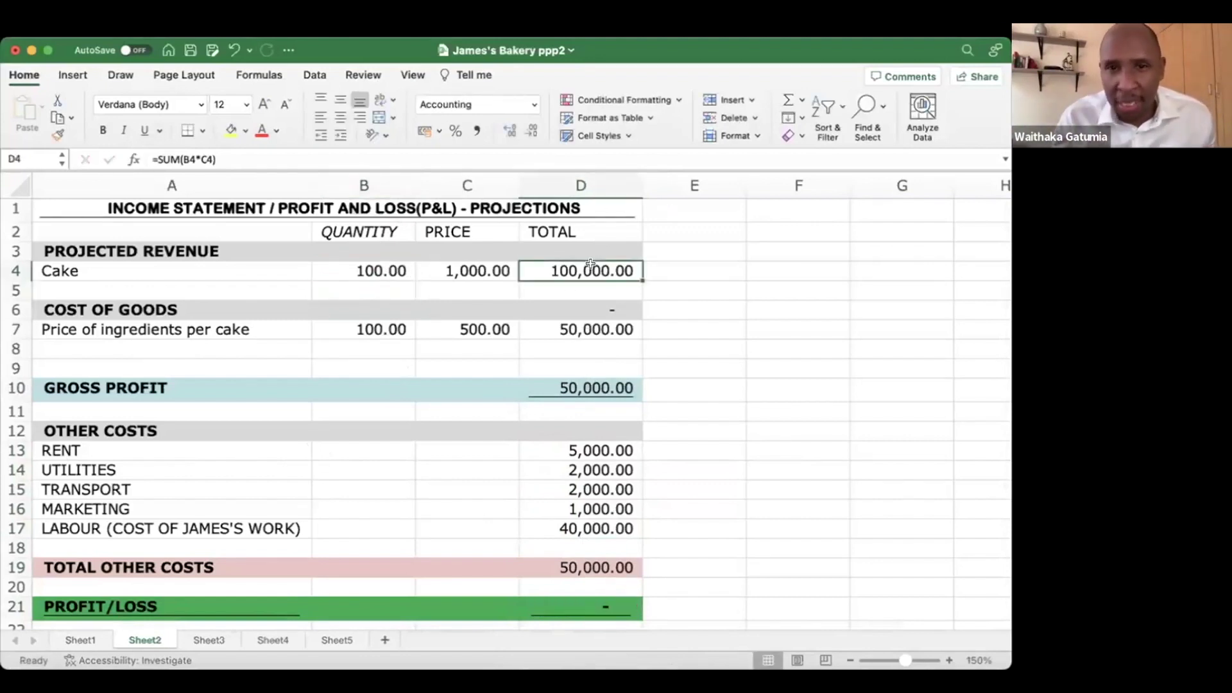
{"action": "left_click", "coordinate": [580, 329]}
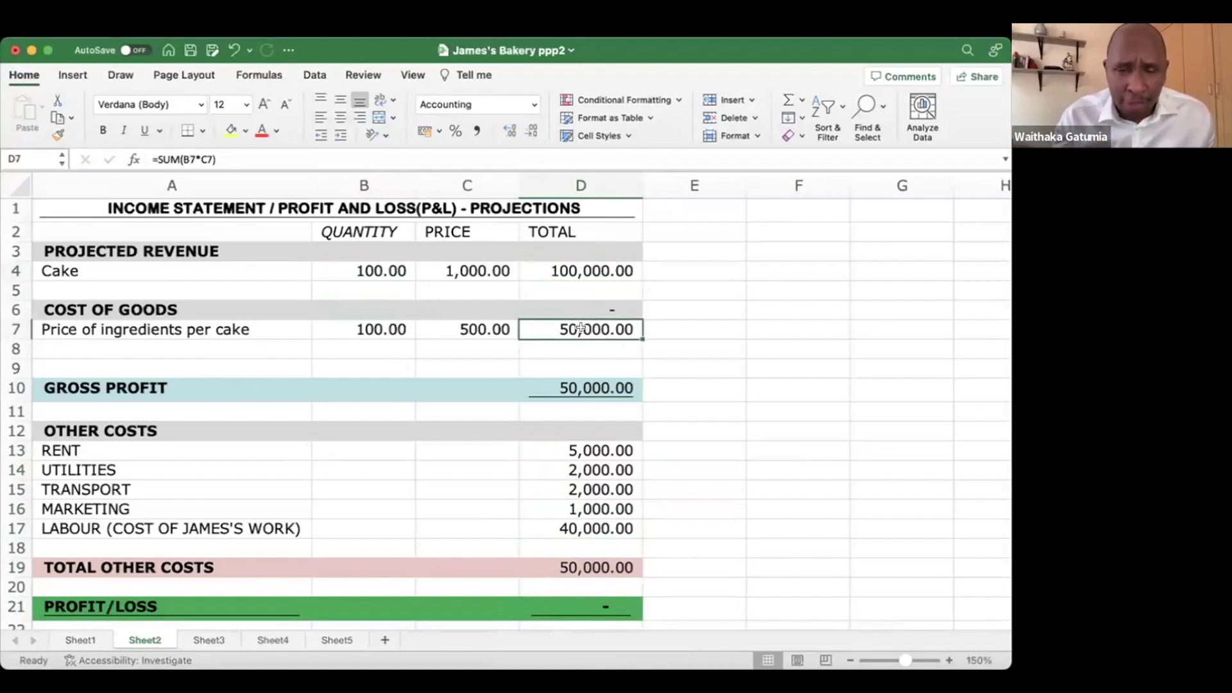
{"action": "left_click", "coordinate": [599, 449]}
{"action": "left_click_drag", "start_coordinate": [589, 471], "coordinate": [595, 521]}
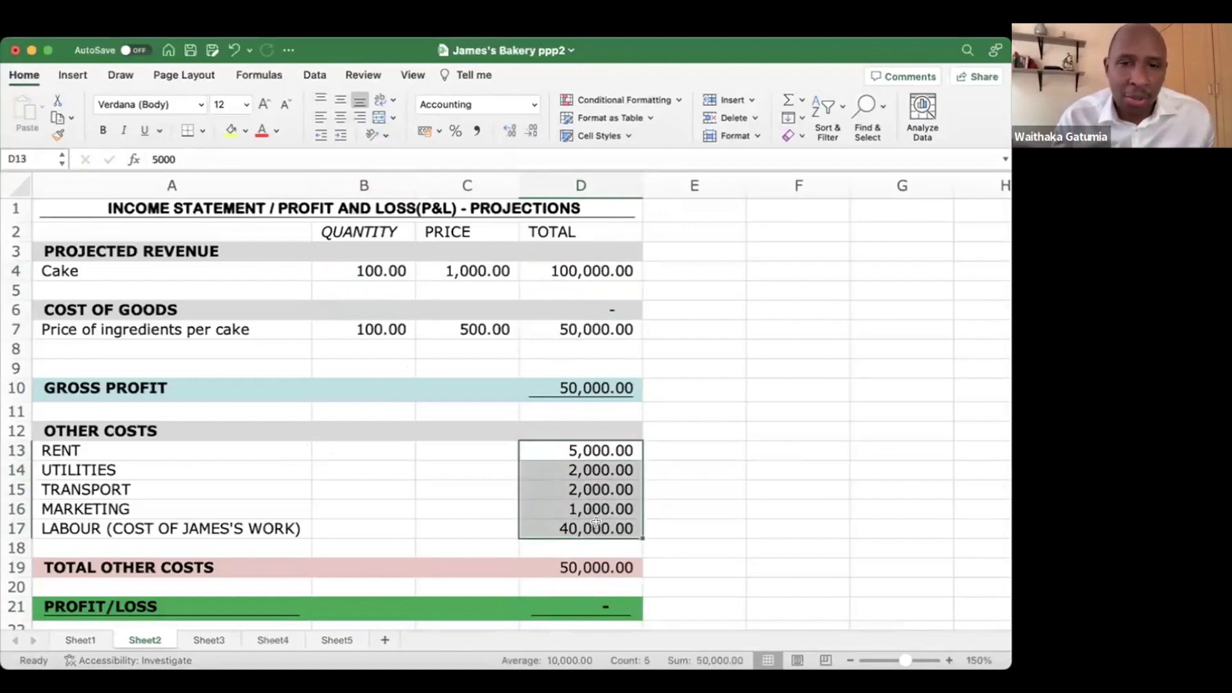
{"action": "left_click", "coordinate": [14, 526]}
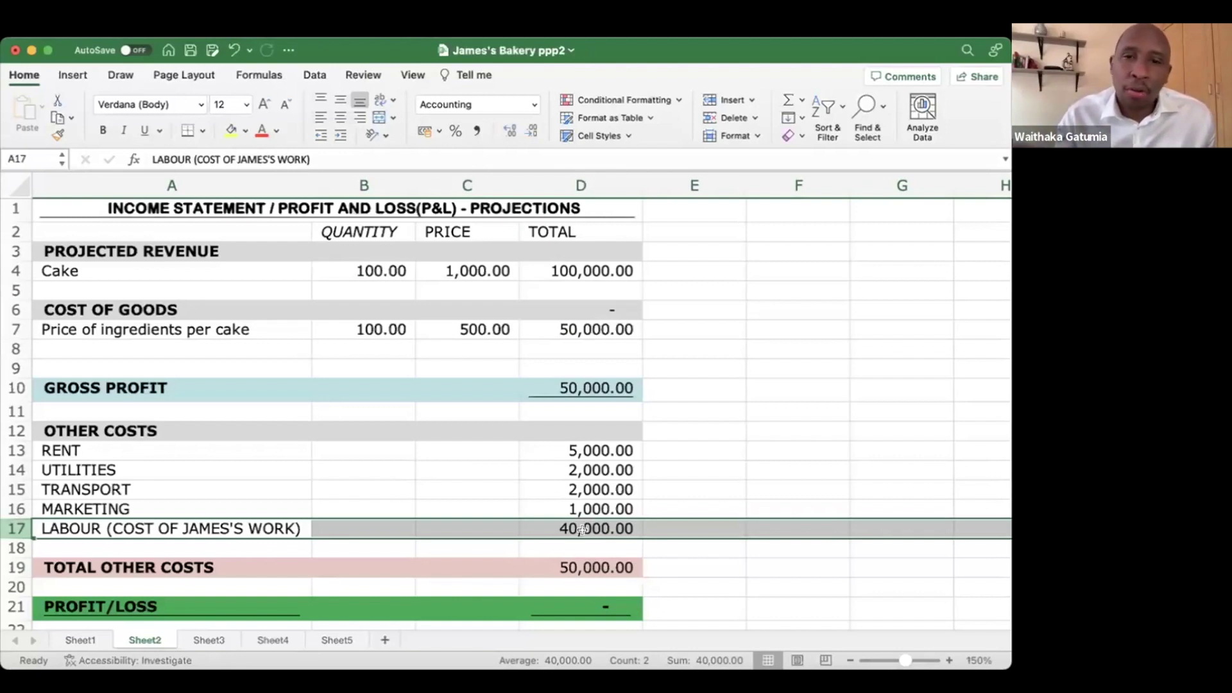
{"action": "left_click", "coordinate": [575, 565]}
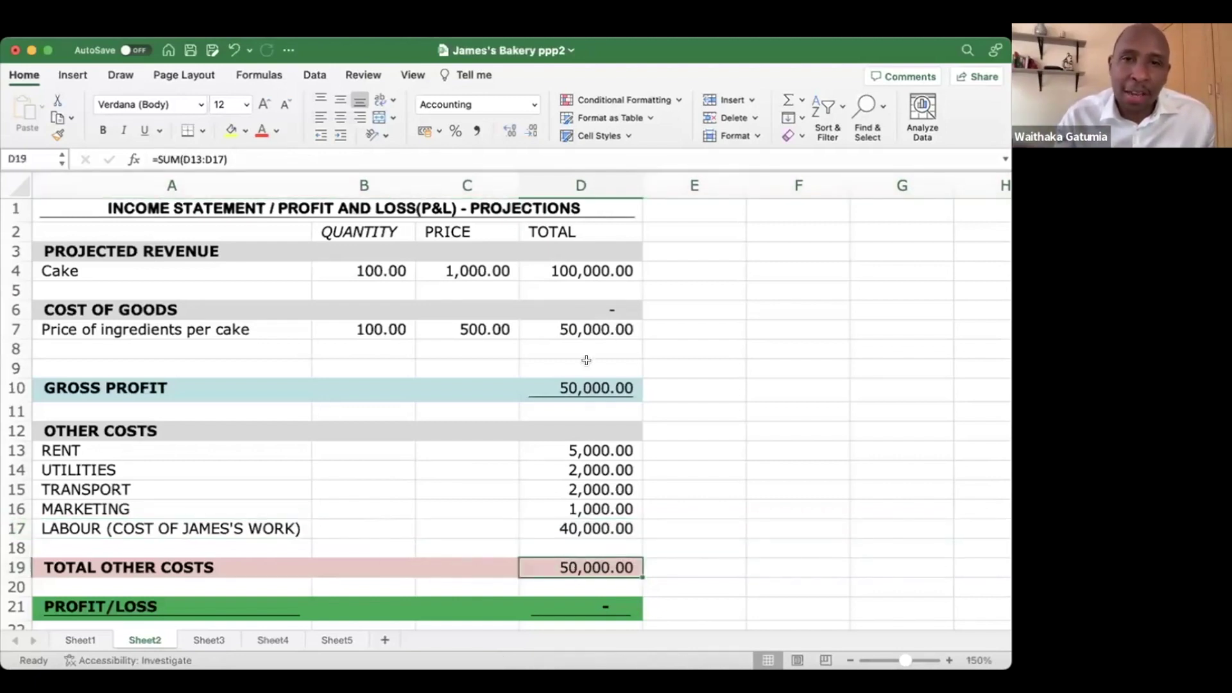
{"action": "left_click", "coordinate": [575, 381]}
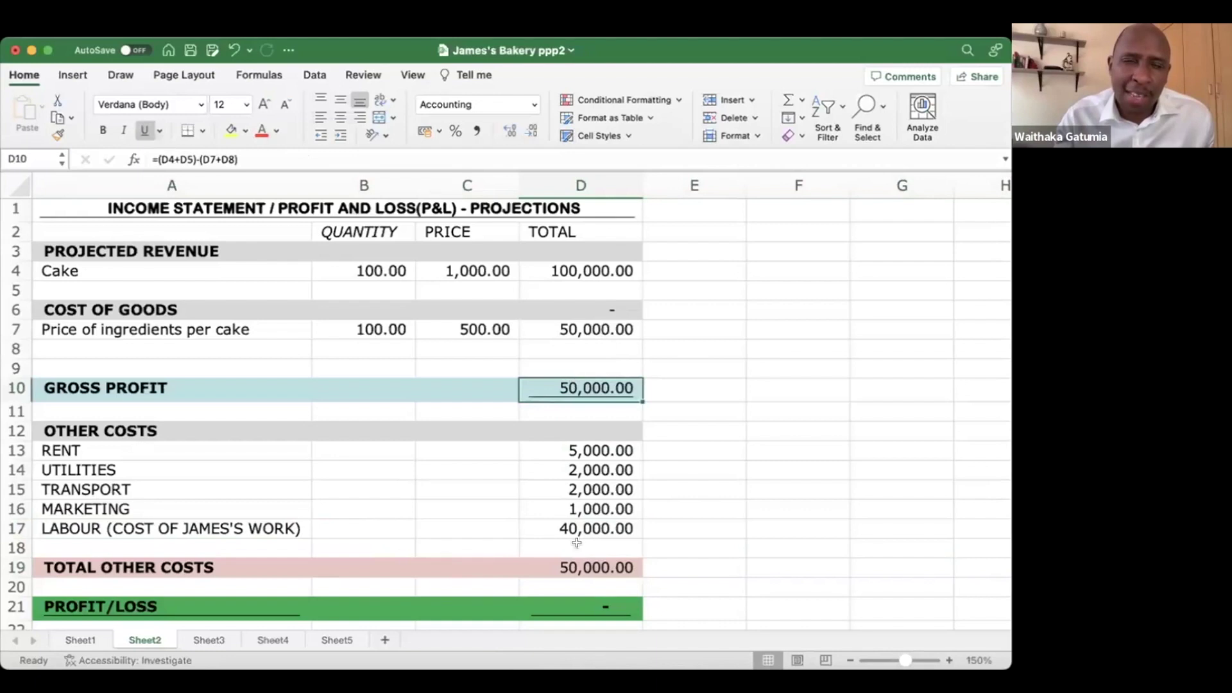
- Check the profit/loss formula in D21
{"action": "left_click", "coordinate": [586, 605]}
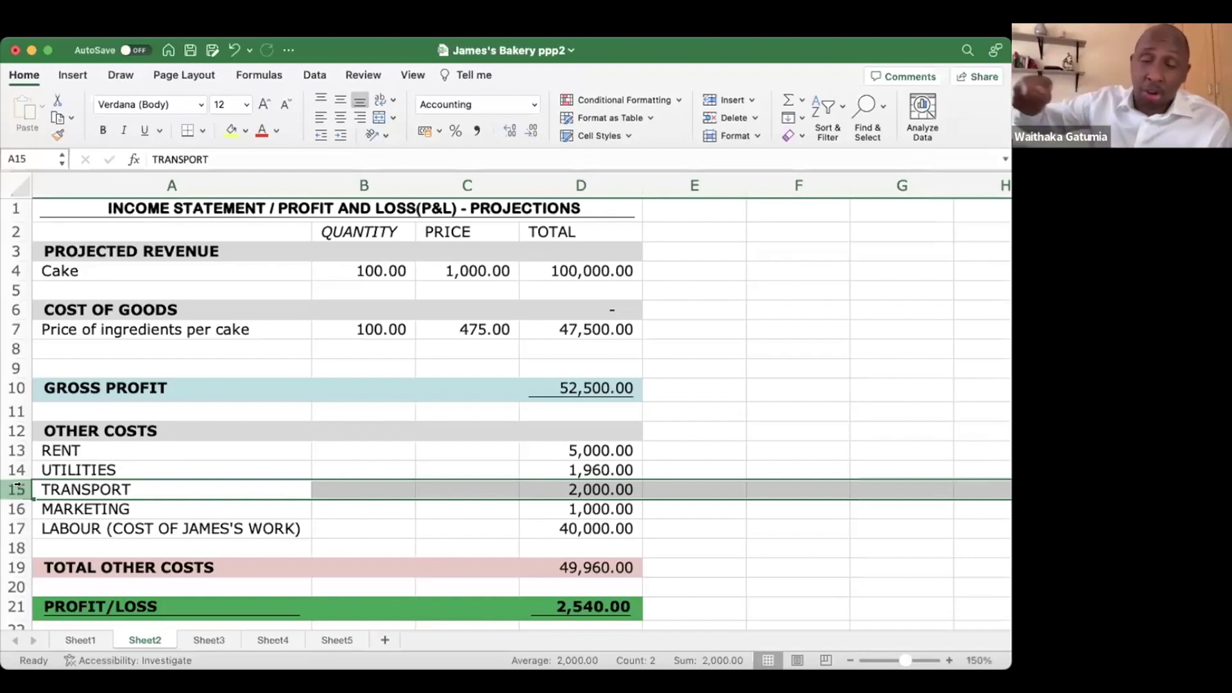
{"action": "left_click", "coordinate": [443, 262]}
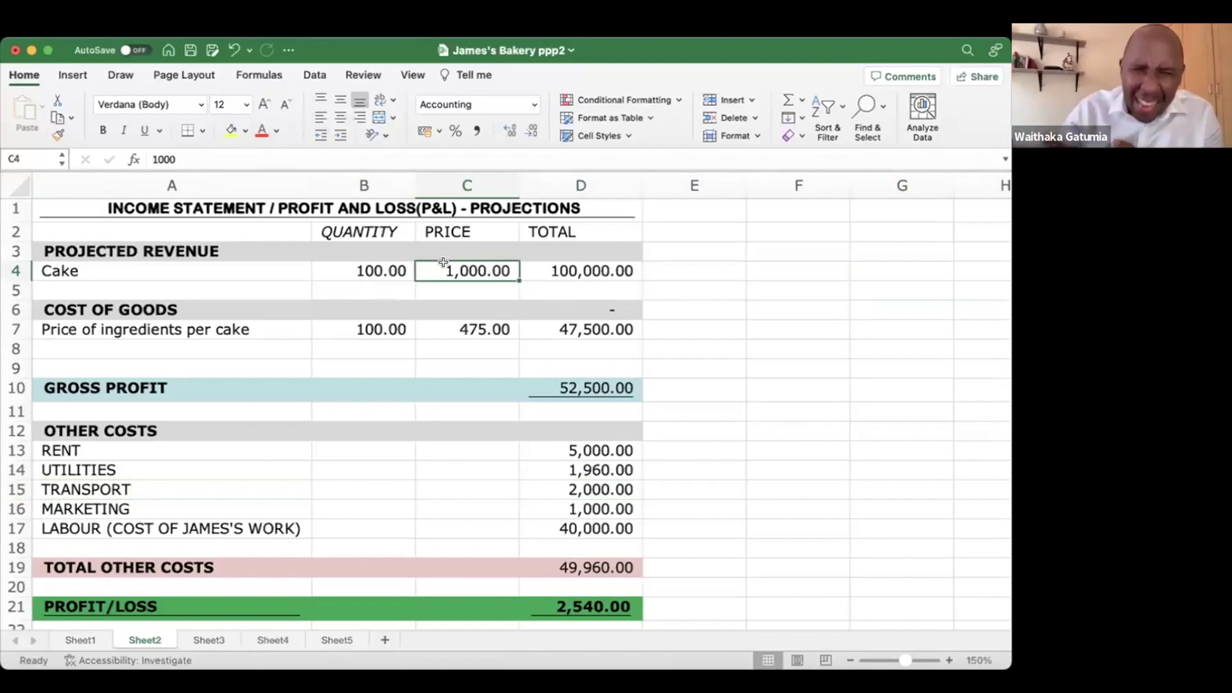
{"action": "left_click", "coordinate": [588, 600]}
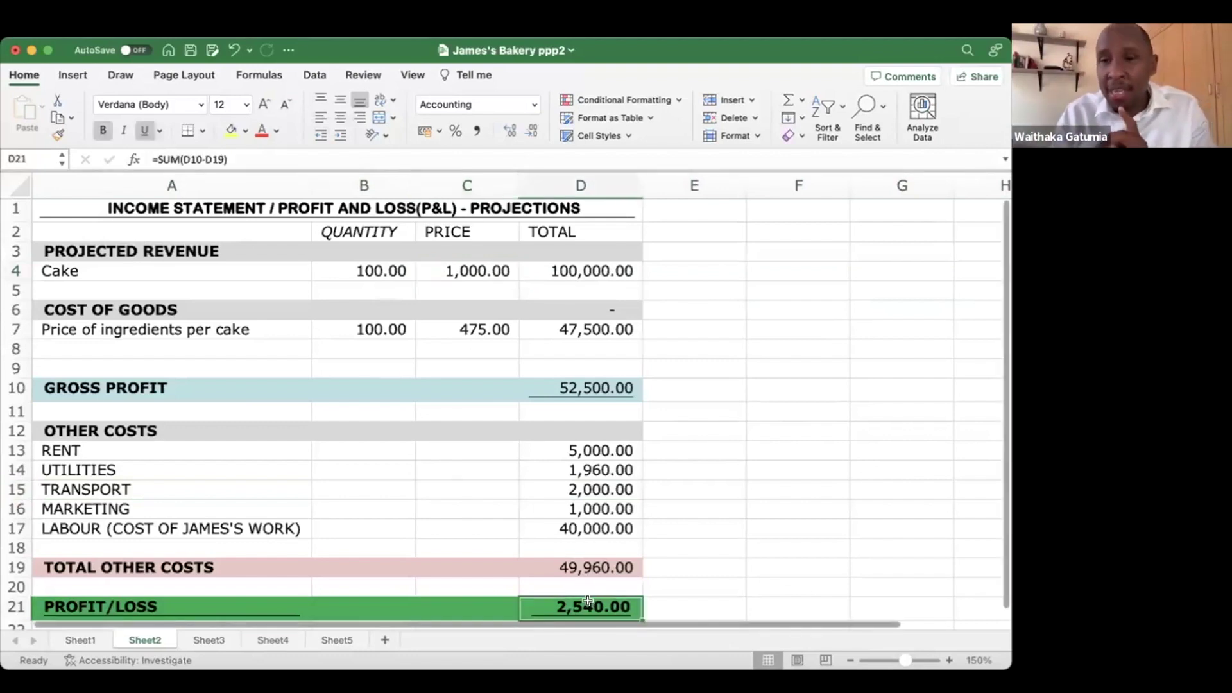
- Enter 90 as the cake quantity in B4
{"action": "left_click", "coordinate": [381, 272]}
{"action": "type", "text": "90"}
{"action": "key", "text": "Return"}
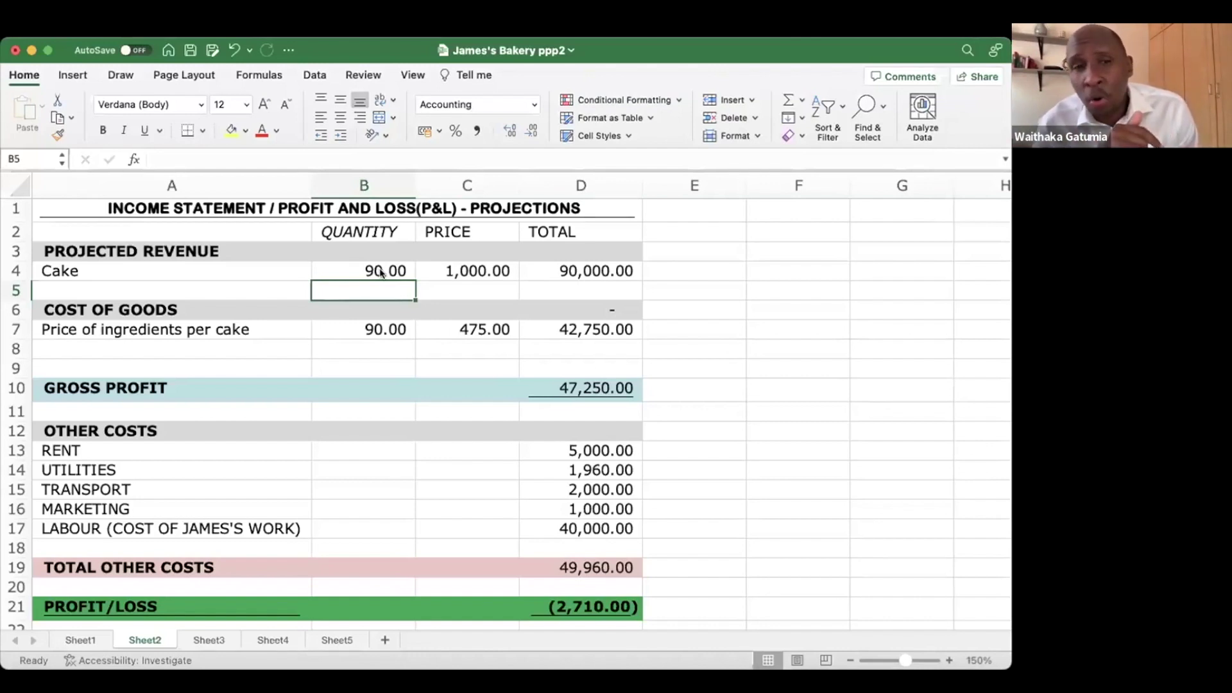
- Review the marketing cost row and the resulting (2,710.00) profit/loss in D21
{"action": "left_click", "coordinate": [11, 509]}
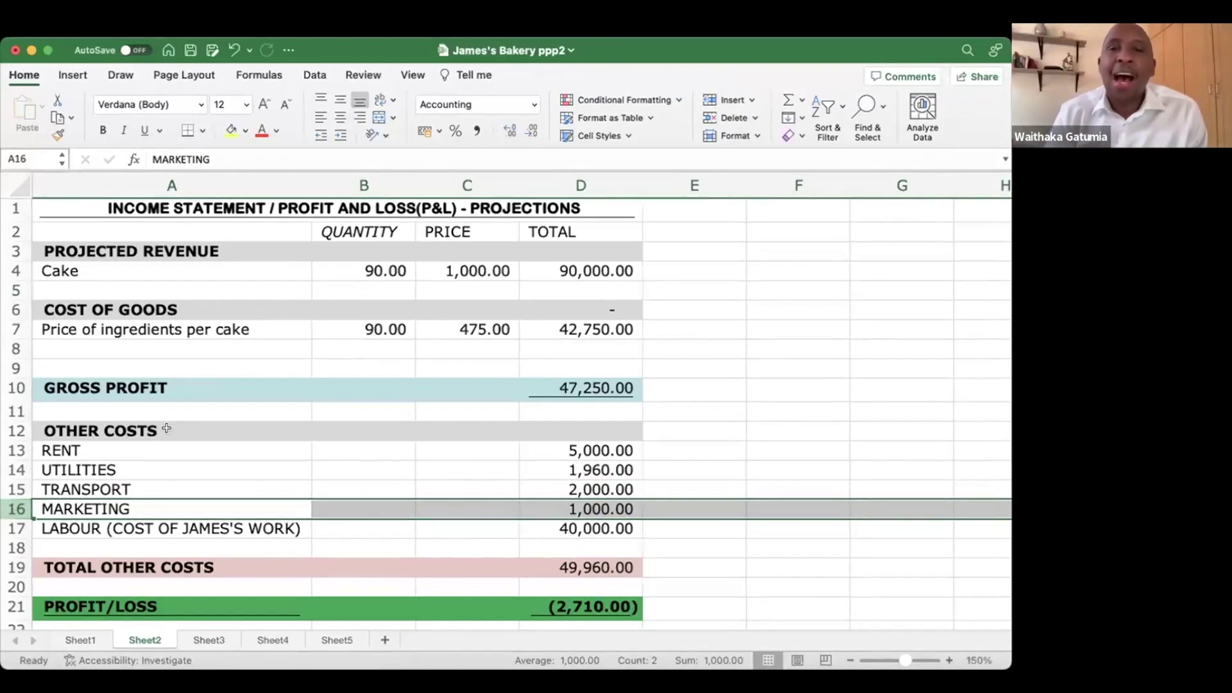
{"action": "left_click", "coordinate": [571, 599]}
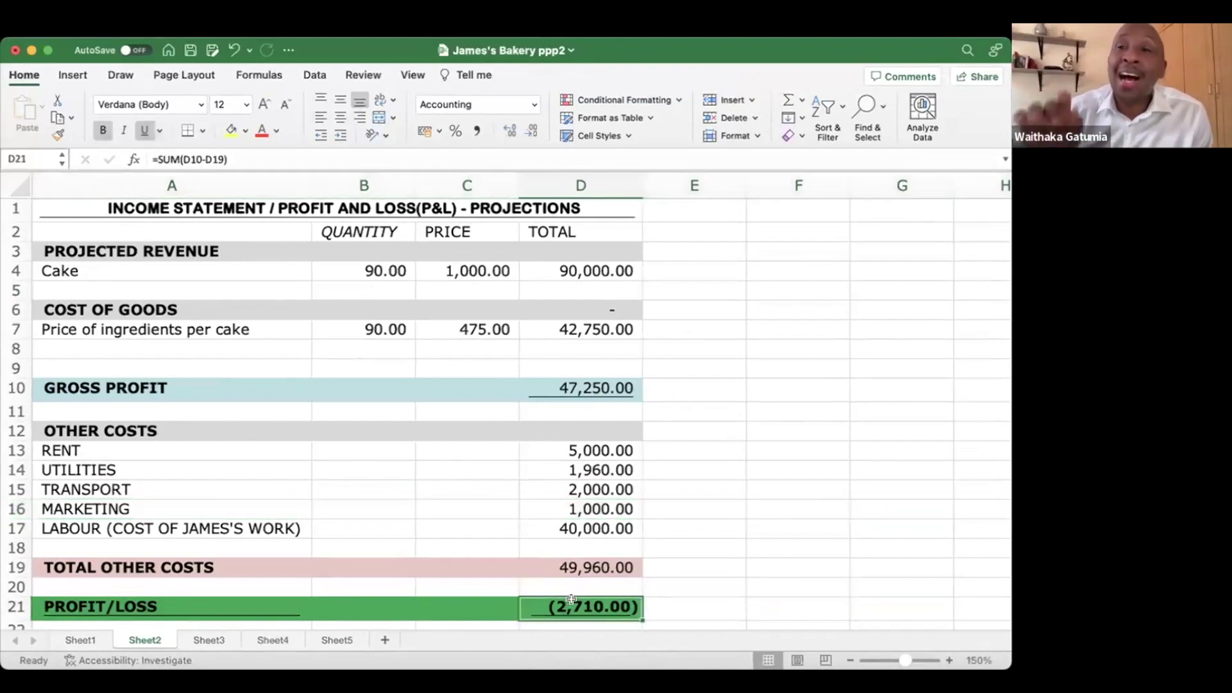